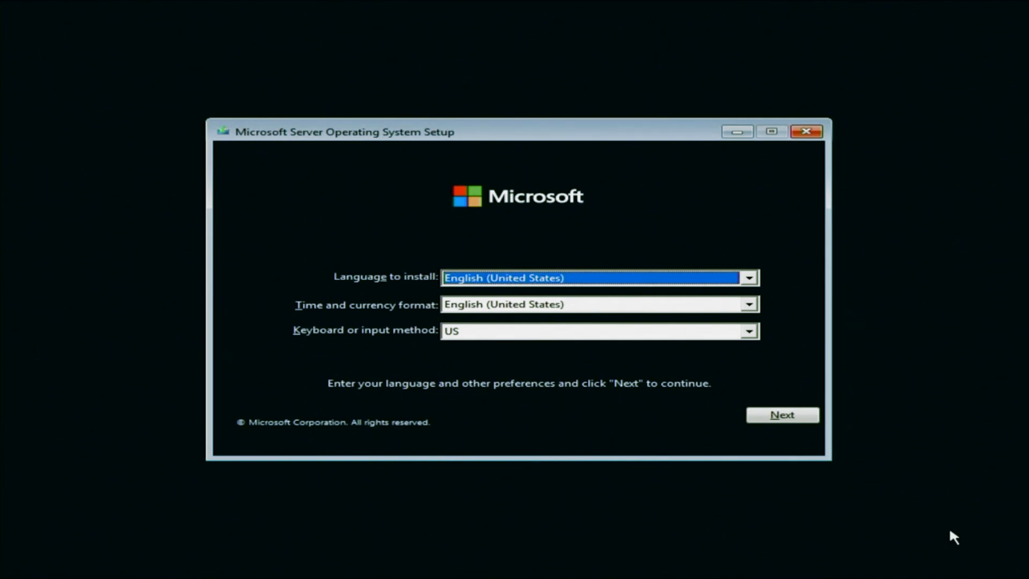
Start the installation and choose the Windows Server 2022 Standard Evaluation (Desktop Experience) edition
left_click(810, 416)
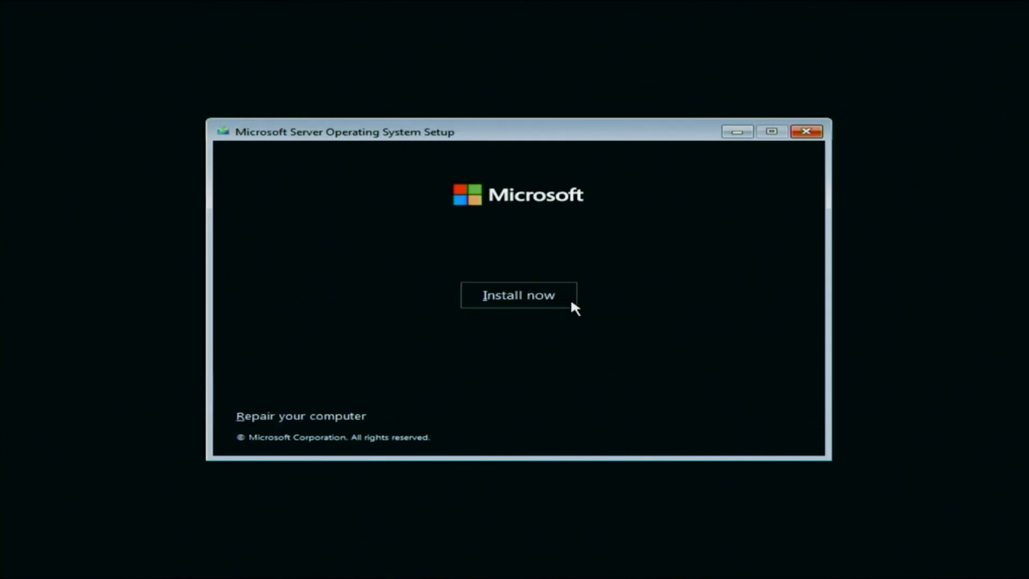
left_click(570, 298)
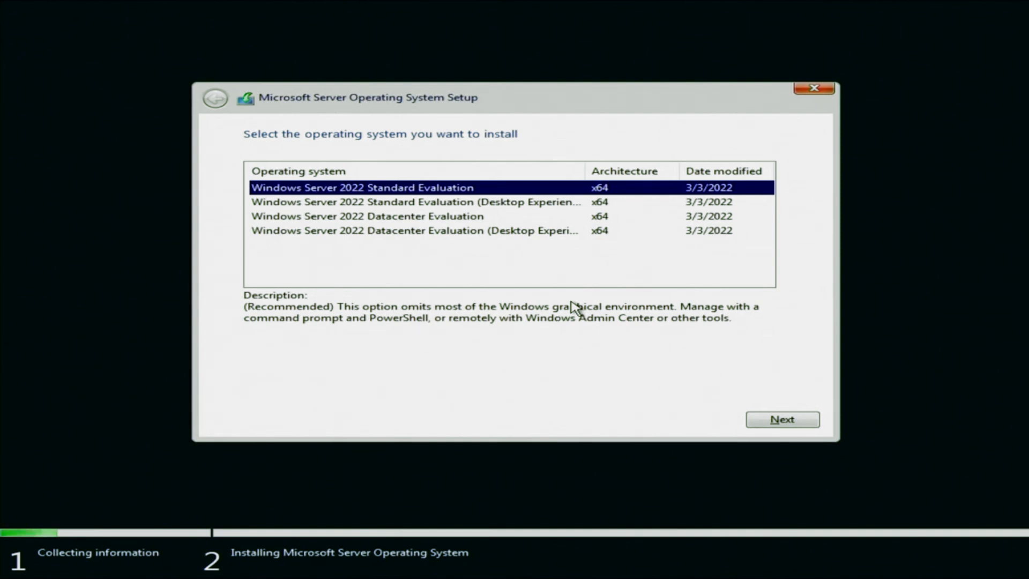
left_click(551, 203)
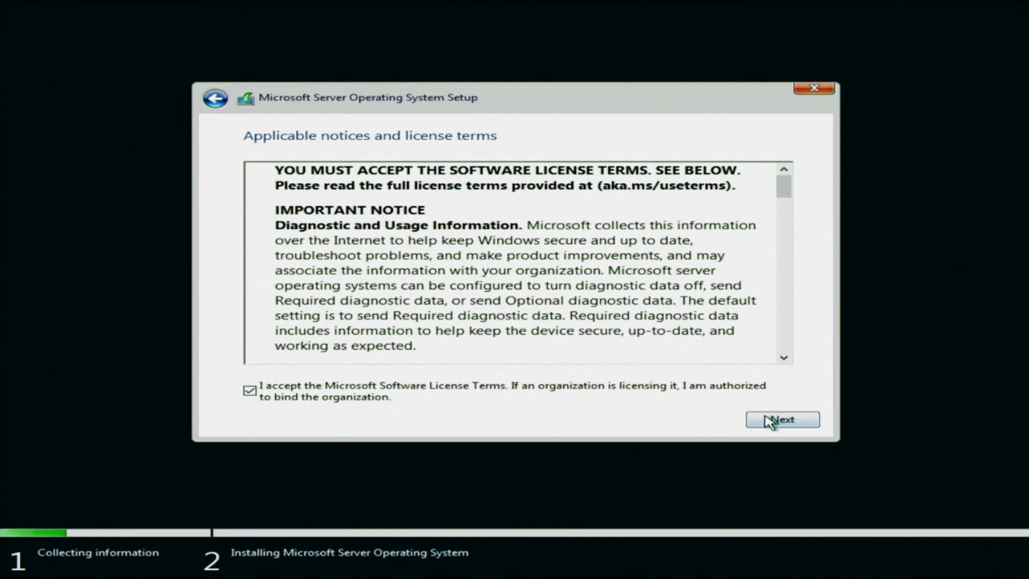
Choose a custom installation and begin creating a new partition on Drive 0's 149 GB unallocated space
left_click(769, 419)
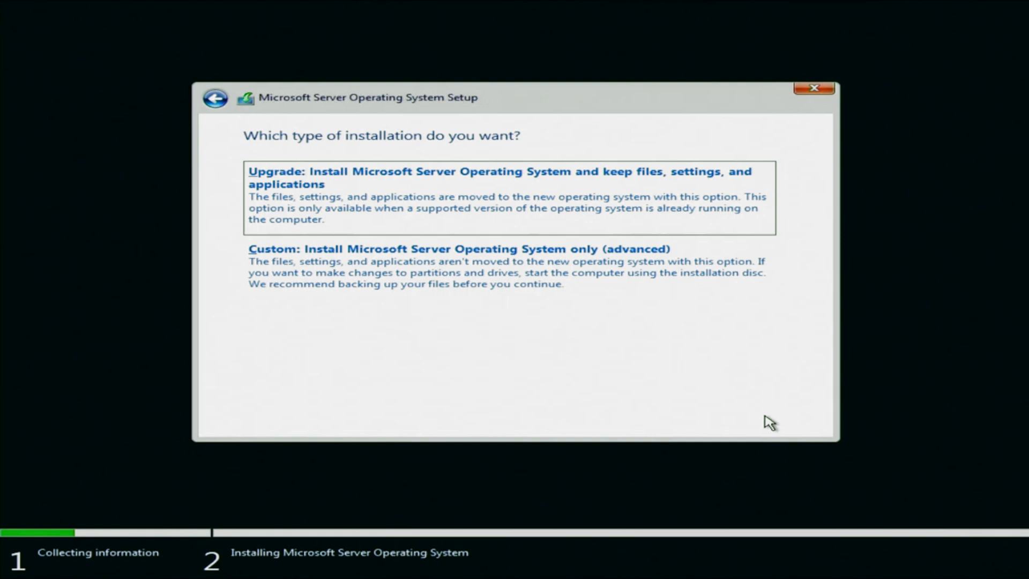
left_click(585, 305)
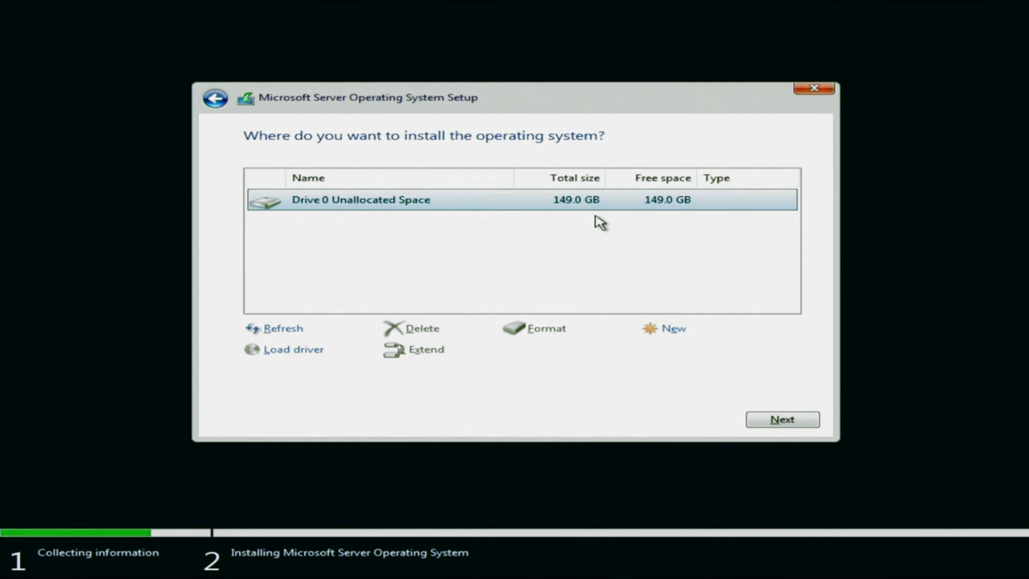
left_click(674, 331)
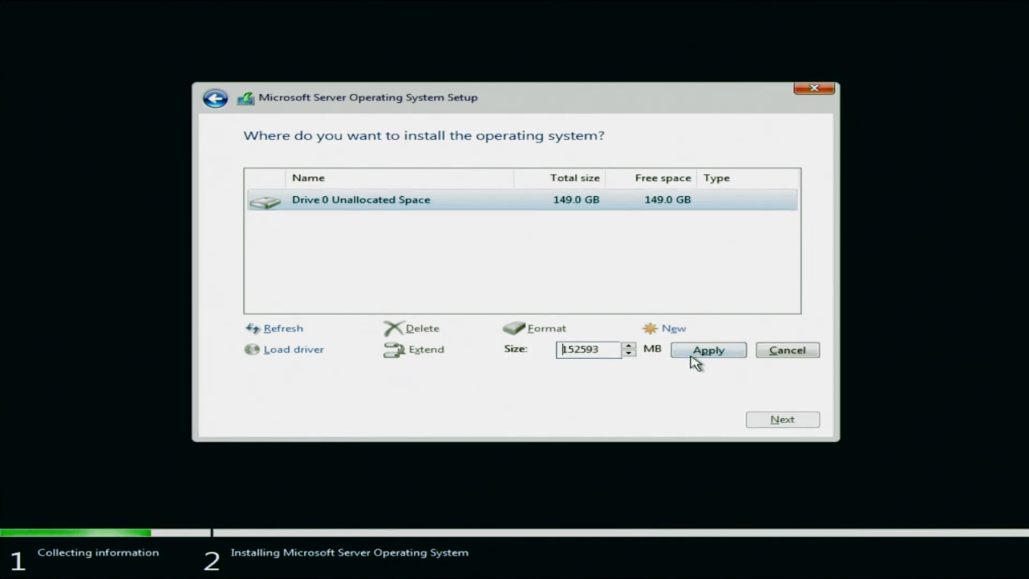
Create the full-size partition with the extra system partitions and install onto Drive 0 Partition 3
left_click(708, 351)
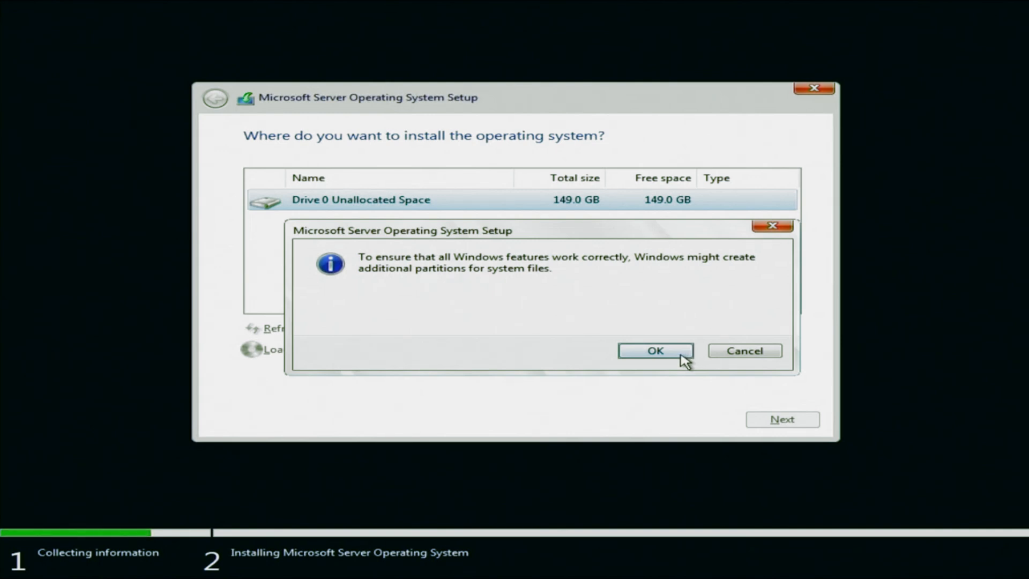
left_click(684, 359)
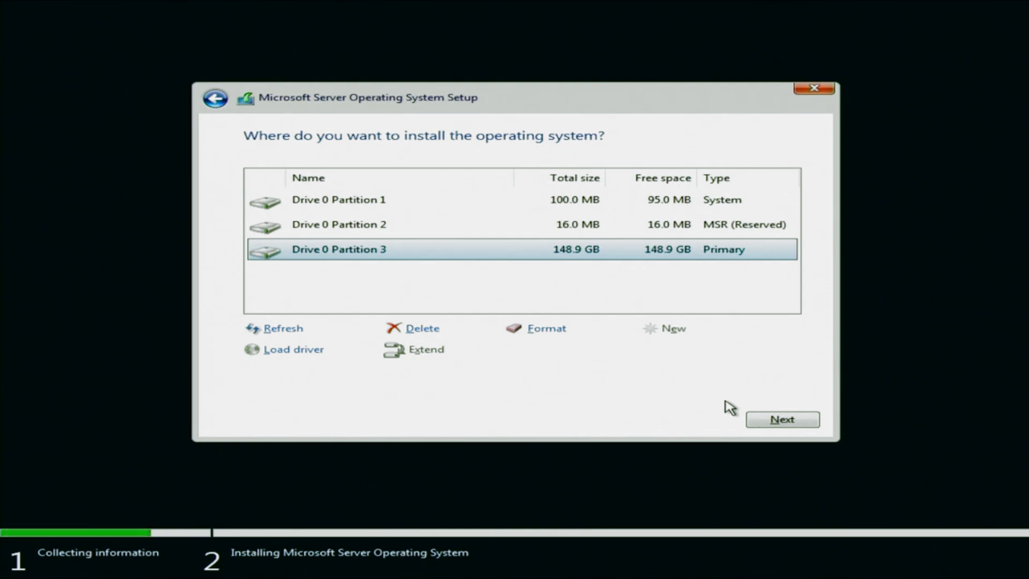
left_click(782, 430)
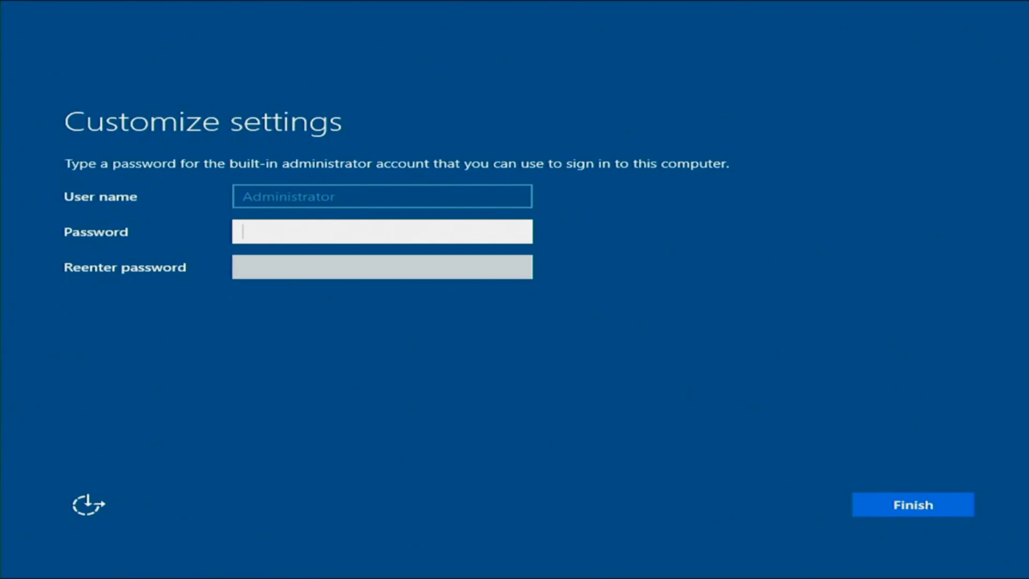
type("Pass")
type("word")
Enter and confirm the built-in Administrator password and finish setup
key("Tab")
type("Pass")
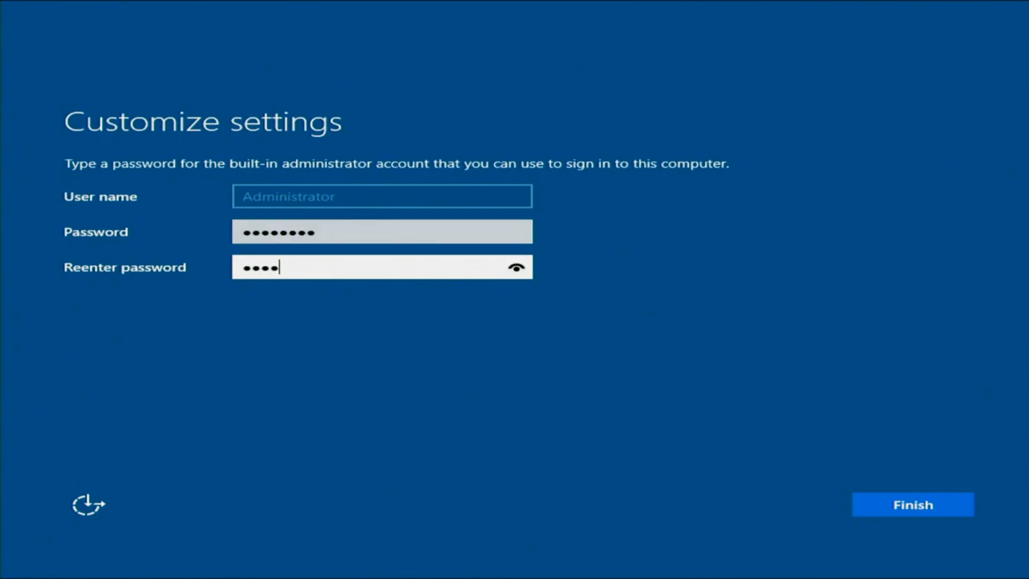
type("word")
key("Return")
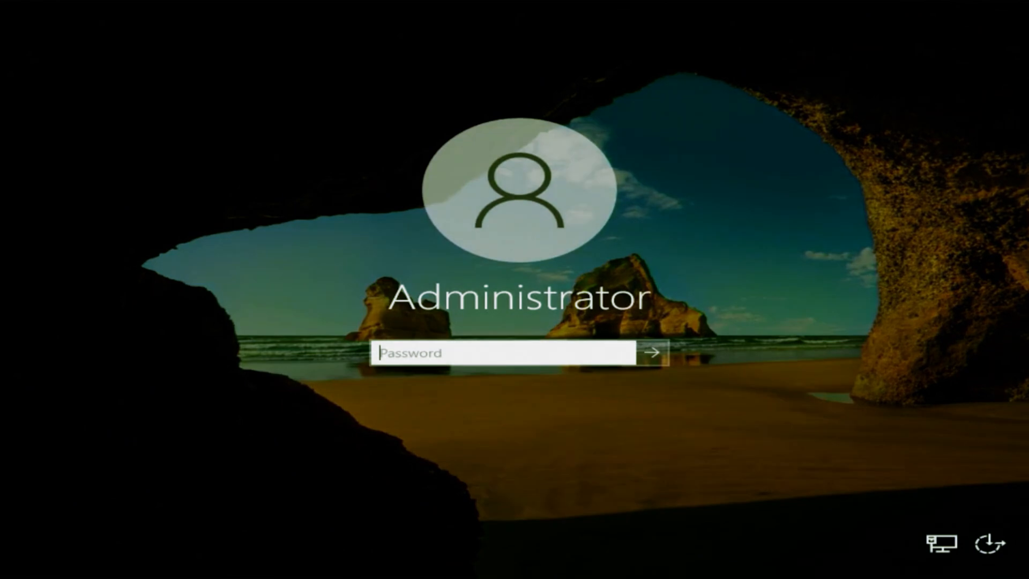
type("••••••")
type("••")
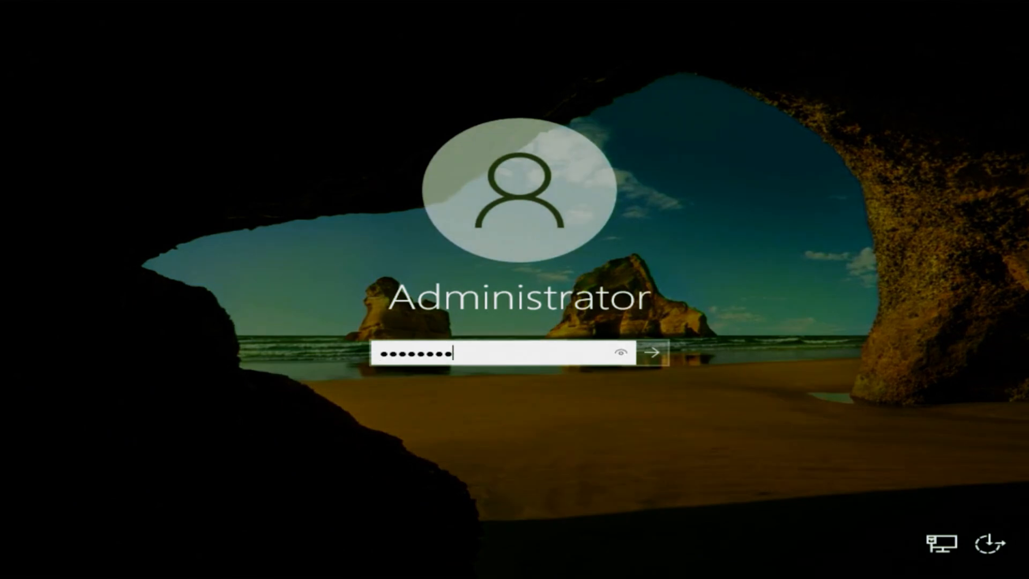
Submit the Administrator password to sign in to the desktop
key("Return")
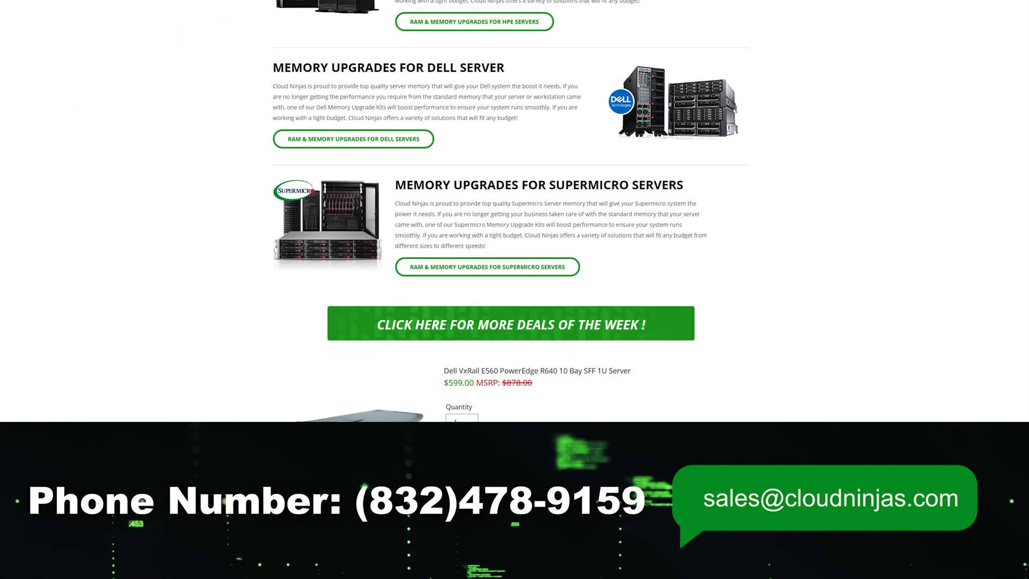
scroll(514, 209, "down", 2)
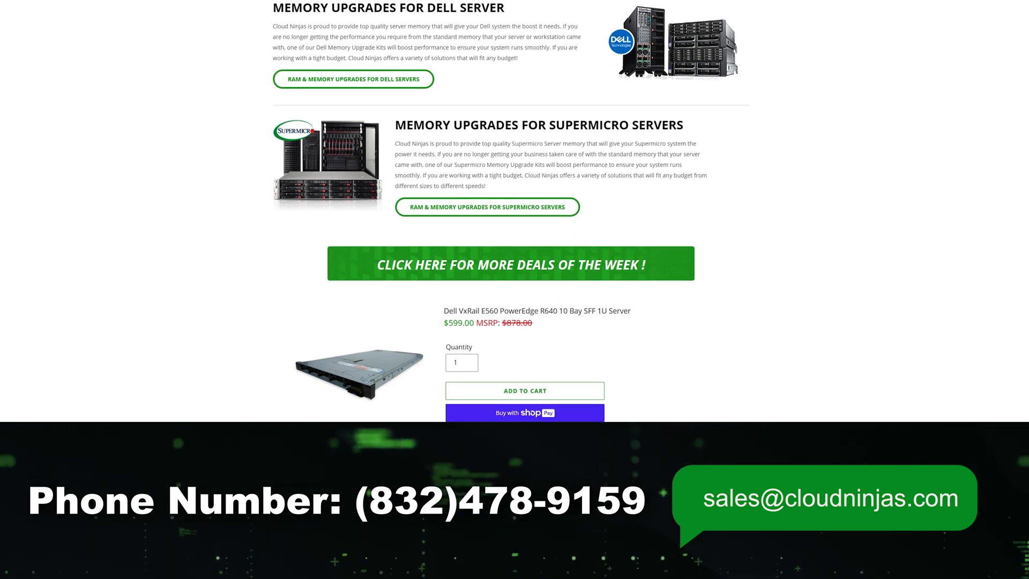